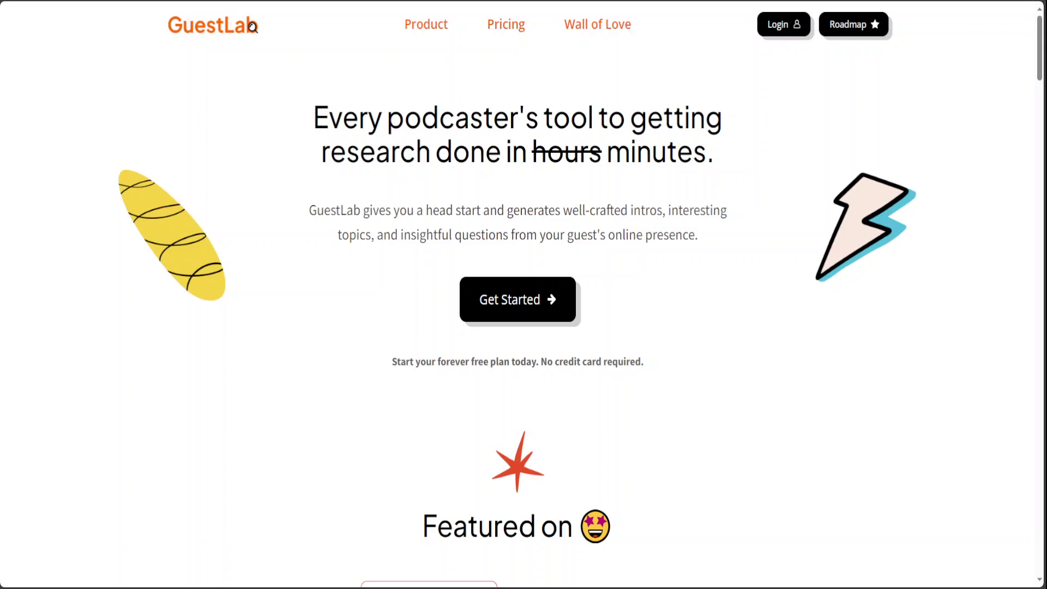
Step: Scroll past the Wall of love testimonials to the 'Get hours of research delivered in seconds' footer
scroll(252, 27, down, 15)
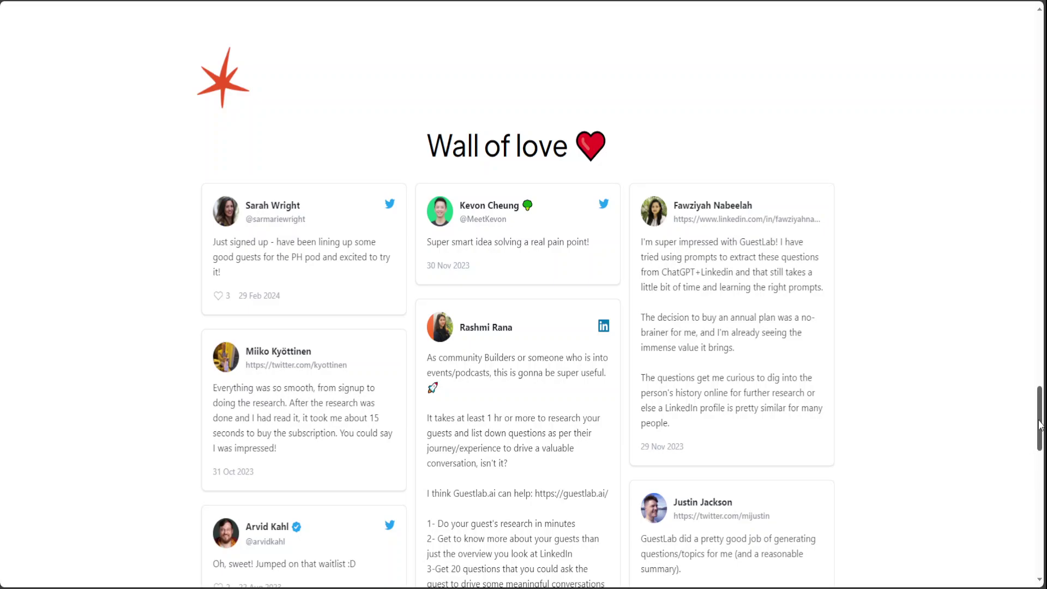
drag(1040, 424, 1036, 564)
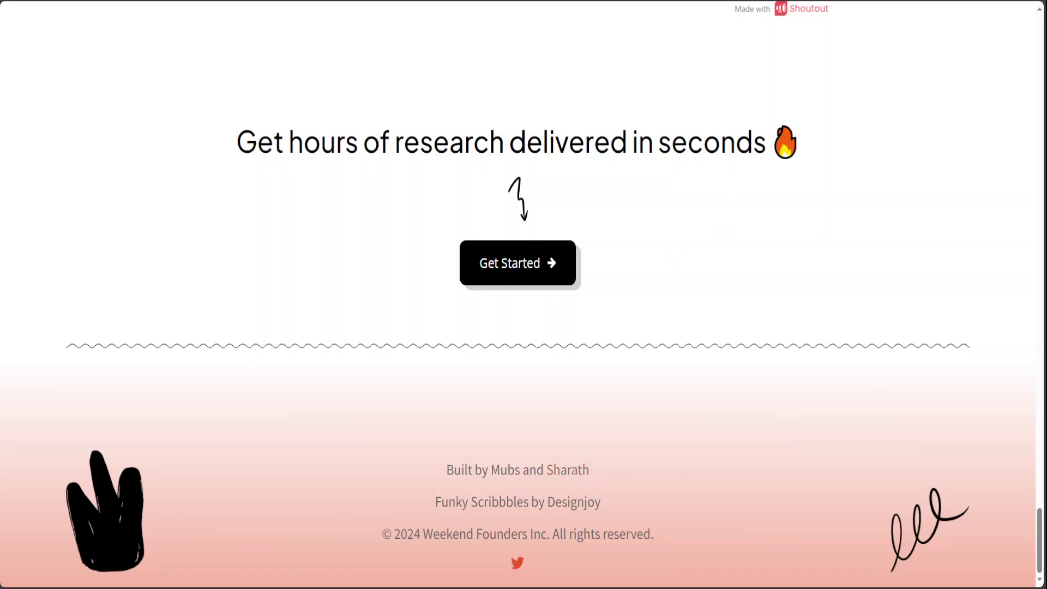
Step: Compare the Free, Pro and Premium plans, noting the Free plan's AI-generated questions limit
scroll(677, 294, up, 15)
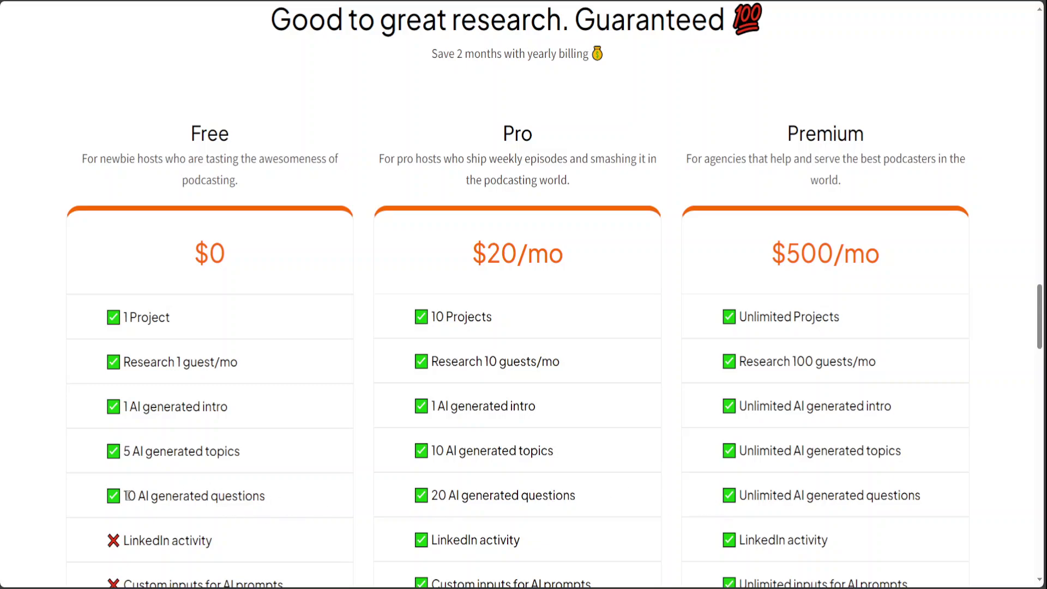
drag(128, 495, 226, 504)
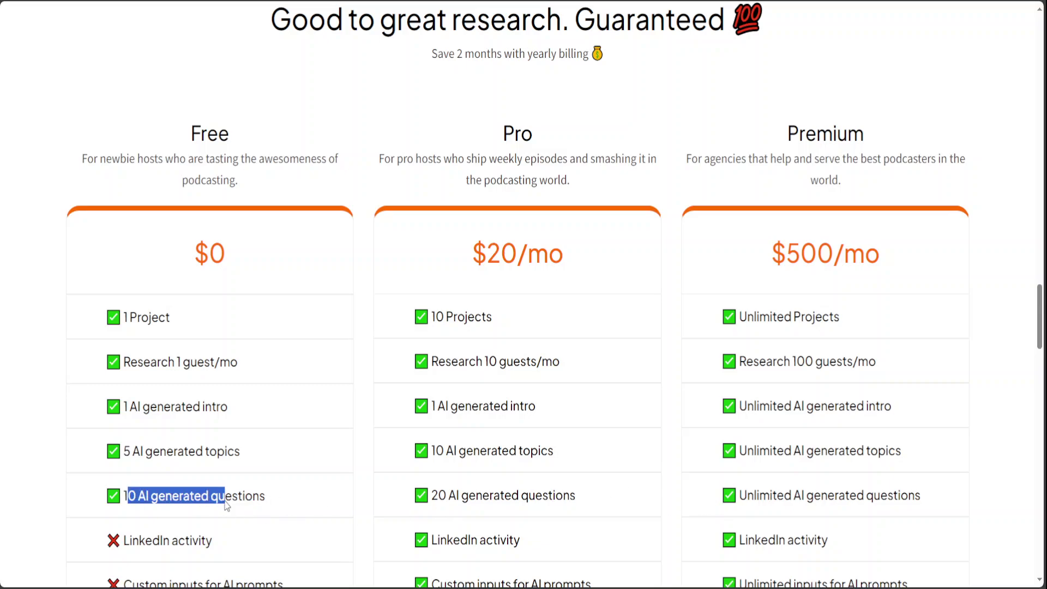
click(252, 498)
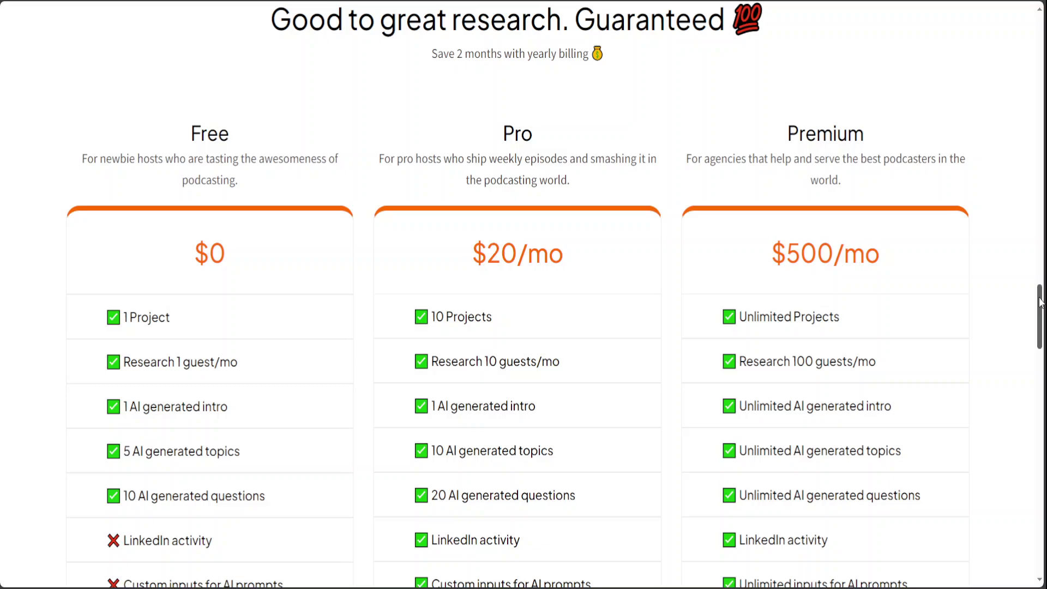
mouse_move(1040, 306)
mouse_down()
mouse_move(1043, 342)
mouse_move(1042, 316)
mouse_up()
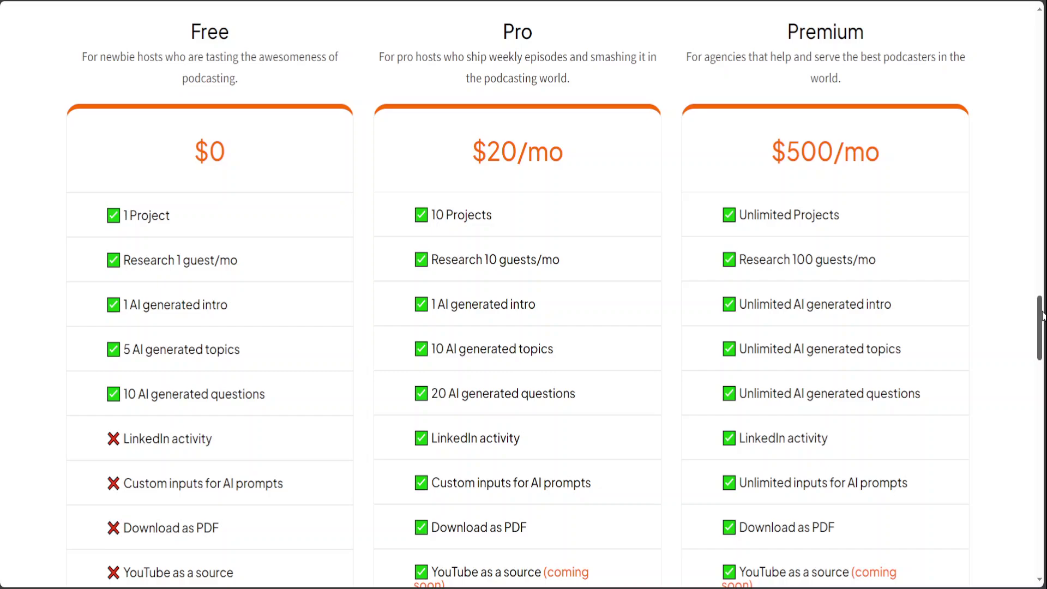
drag(1043, 315, 1042, 326)
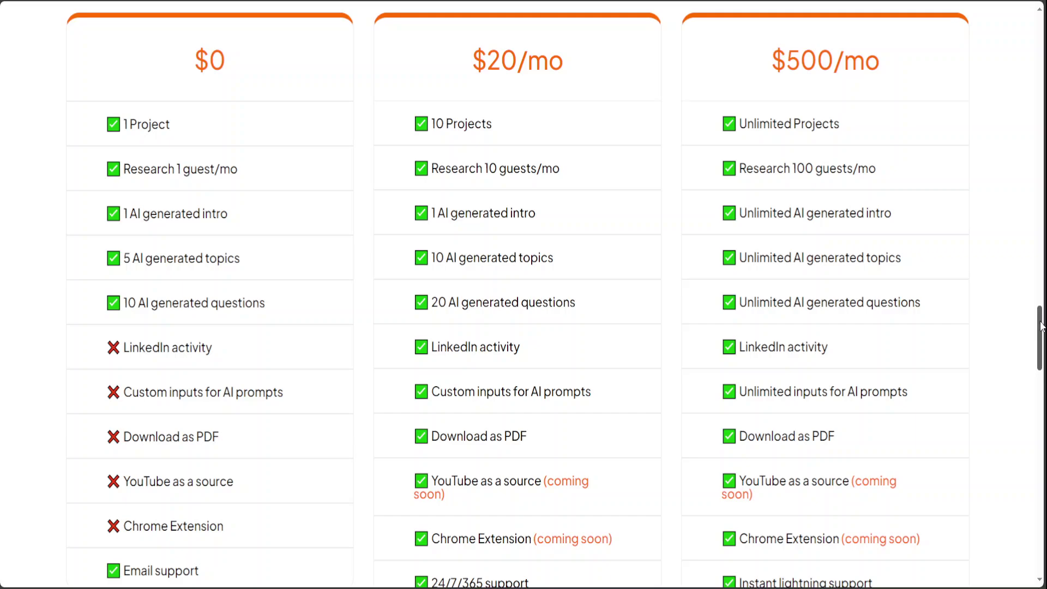
mouse_move(1042, 326)
mouse_down()
mouse_move(1040, 344)
mouse_move(1039, 326)
mouse_up()
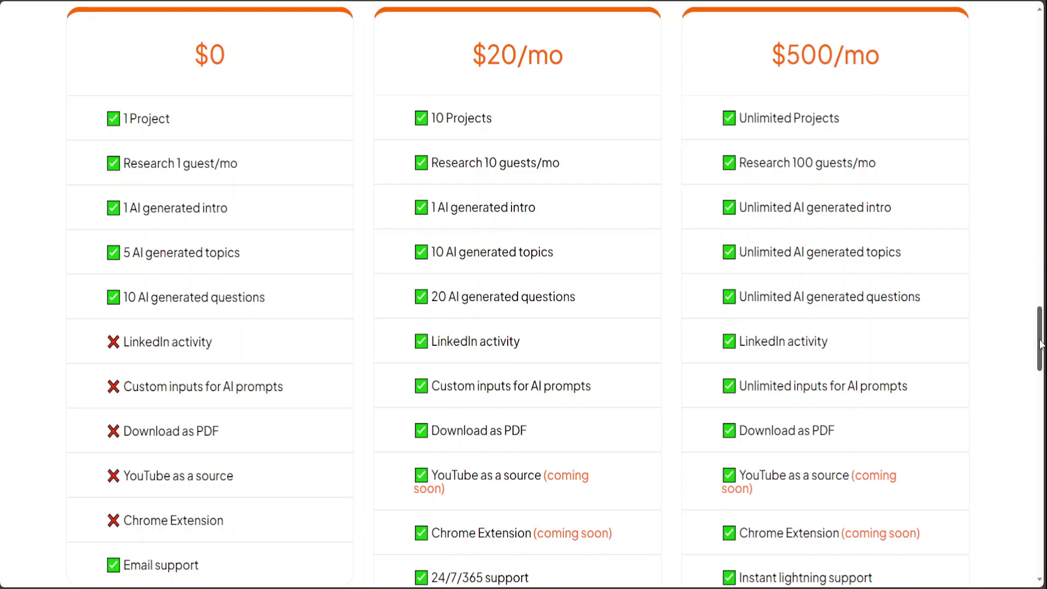
Step: Scroll to the How does it work section on generating intros, topics and questions
scroll(1041, 356, down, 2)
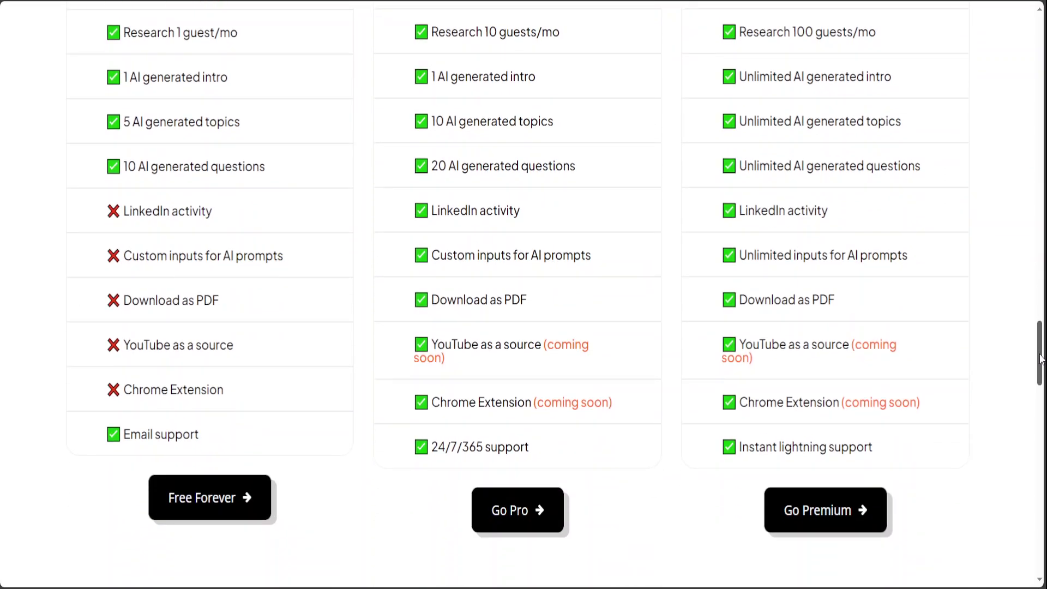
scroll(1041, 358, down, 1)
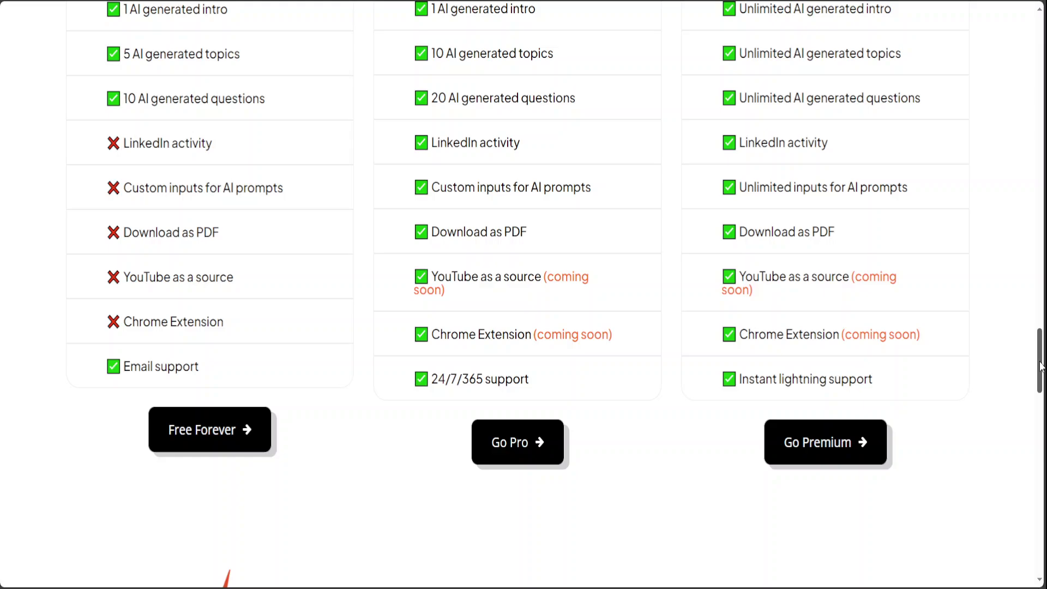
scroll(1040, 357, up, 1)
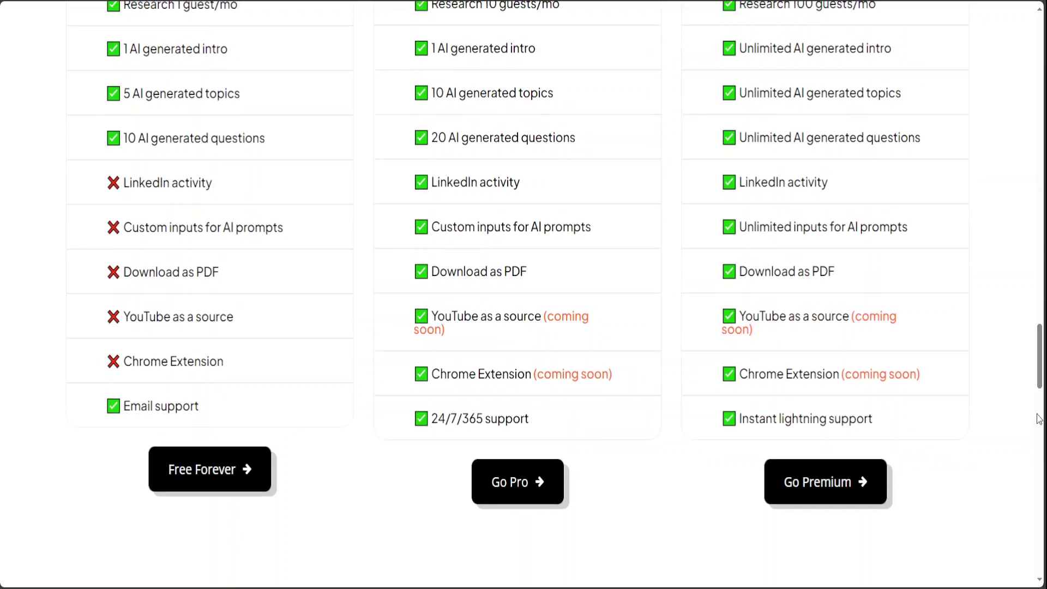
drag(1040, 364, 1040, 377)
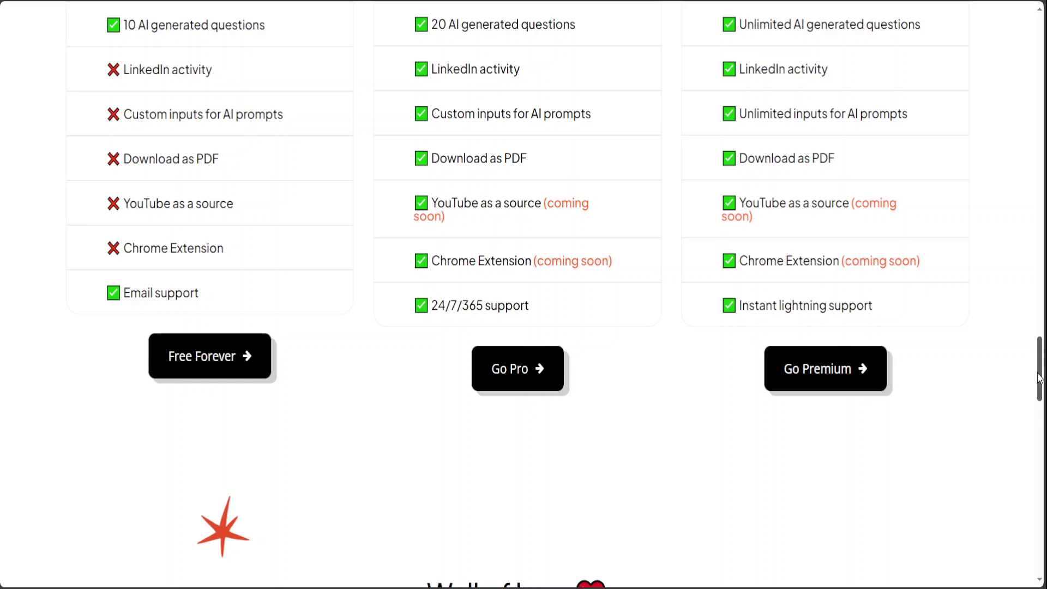
drag(1040, 377, 1041, 184)
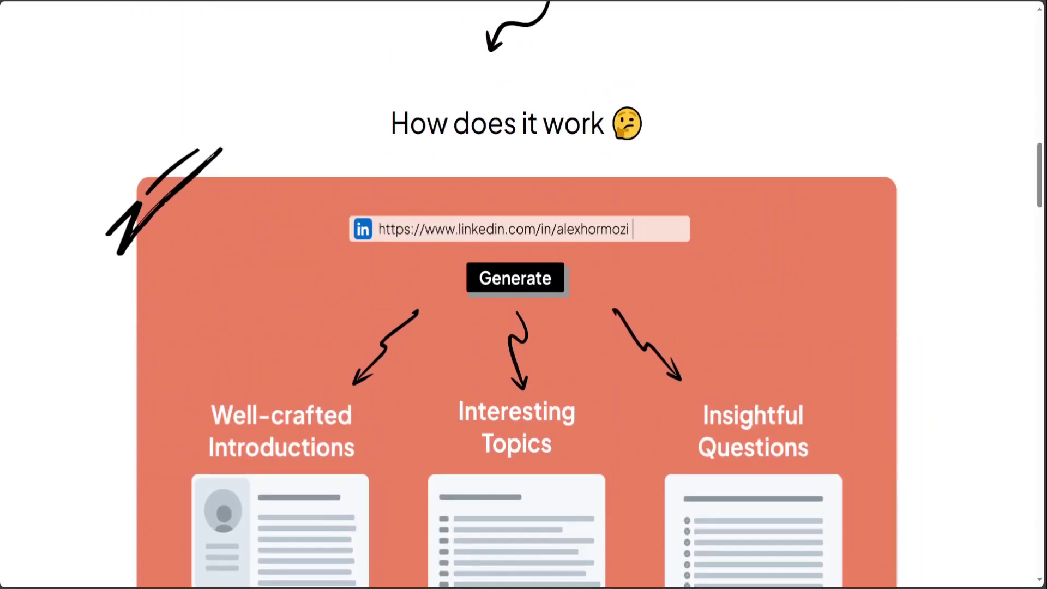
Step: Review the How does it work panel, then return to the 'research done in minutes' hero
key(Home)
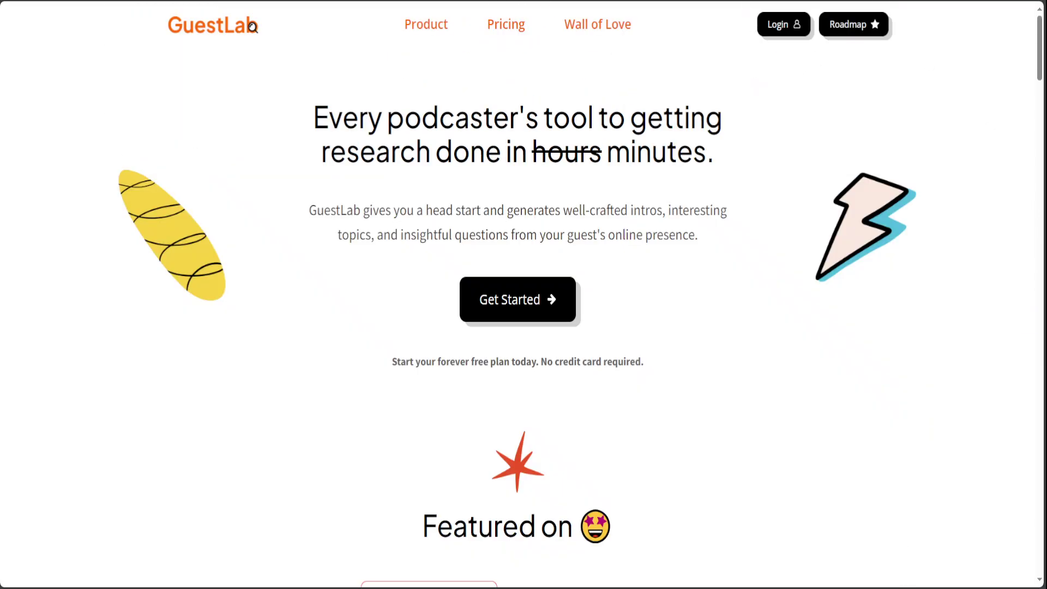
key(alt+Left)
drag(1042, 155, 1042, 125)
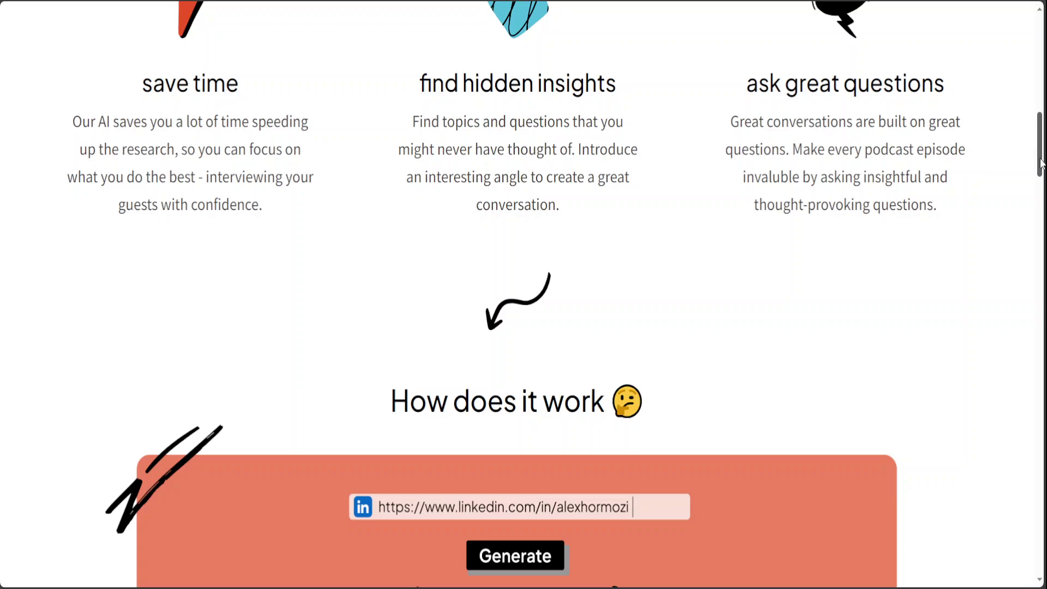
drag(1042, 164, 1043, 213)
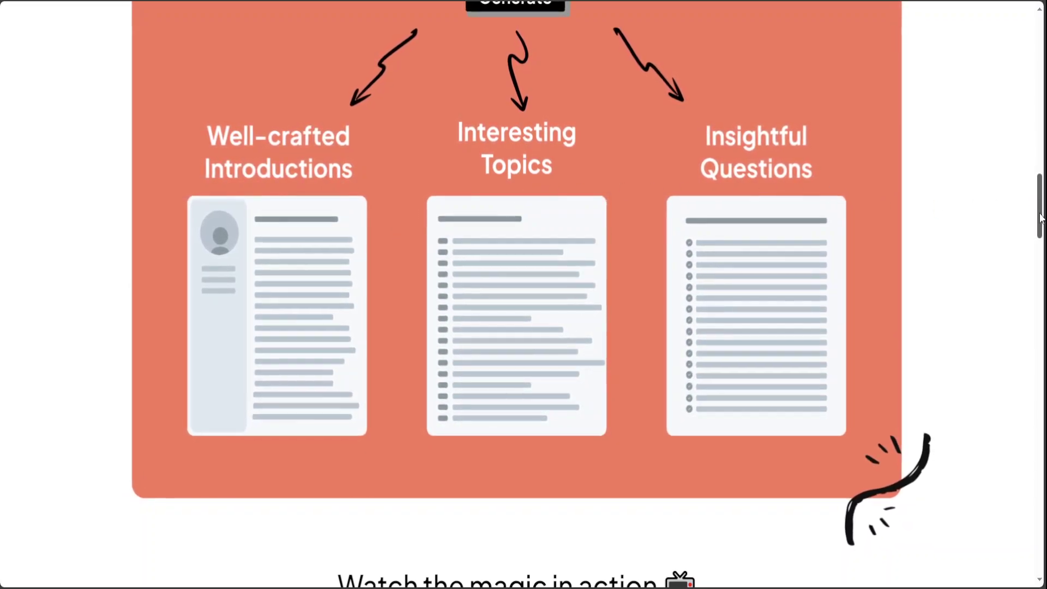
drag(1035, 198, 1042, 81)
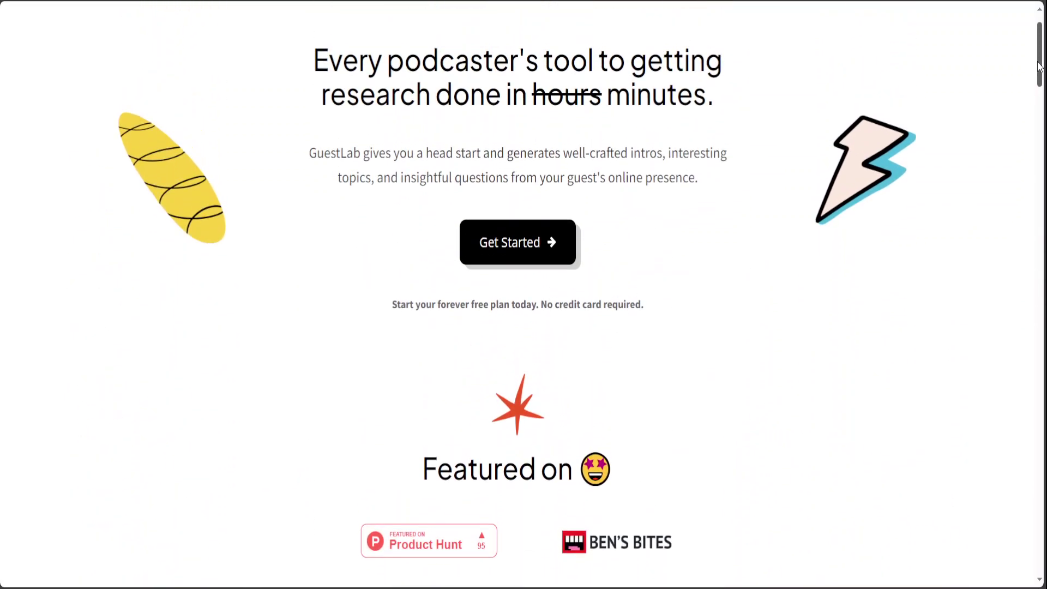
Step: Zoom in on the dashboard showing Podcast, Newsletter, Community Event and Other project types
scroll(253, 26, up, 1)
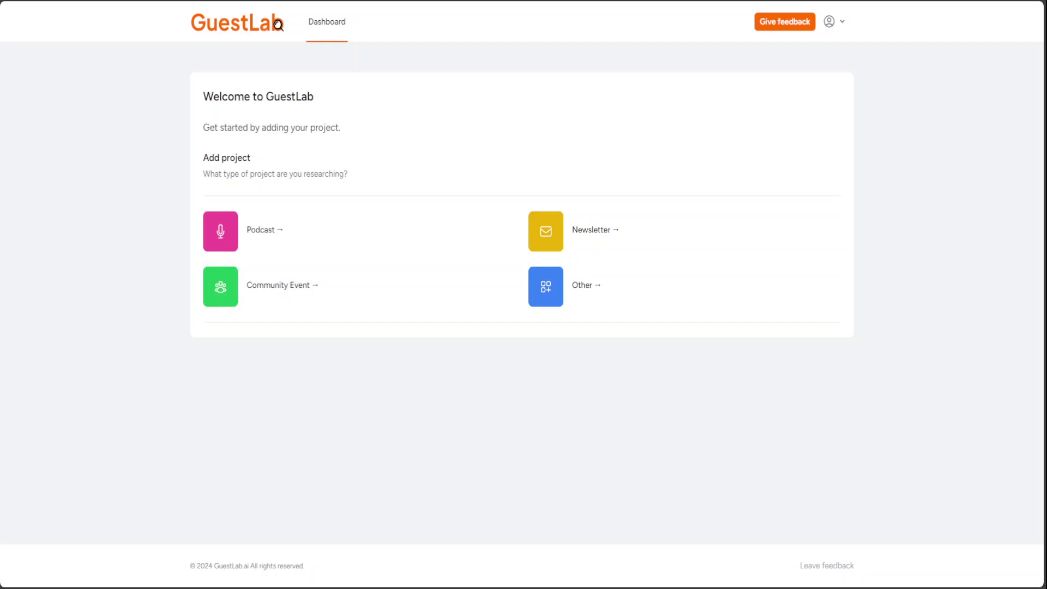
key(ctrl+plus)
key(ctrl+plus)
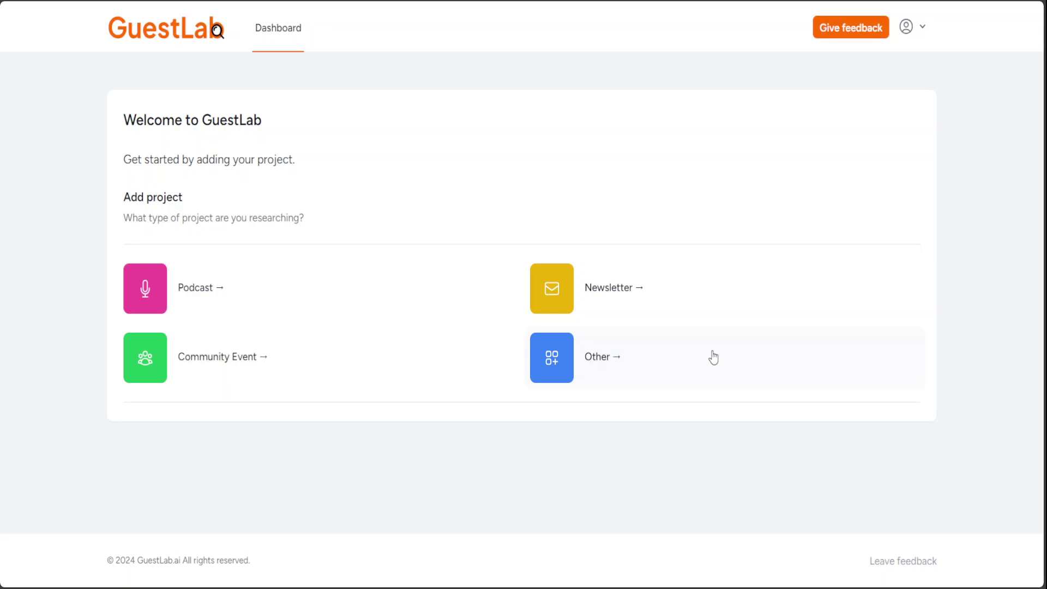
Step: Start a Podcast project and search podcast titles, settling on 'Fireside chat'
click(215, 288)
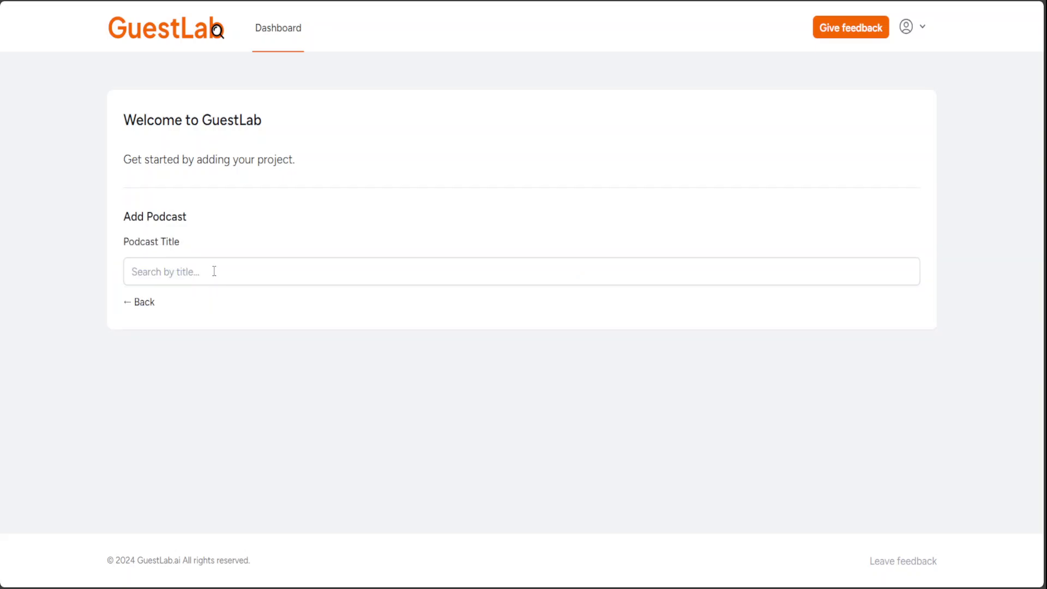
click(215, 271)
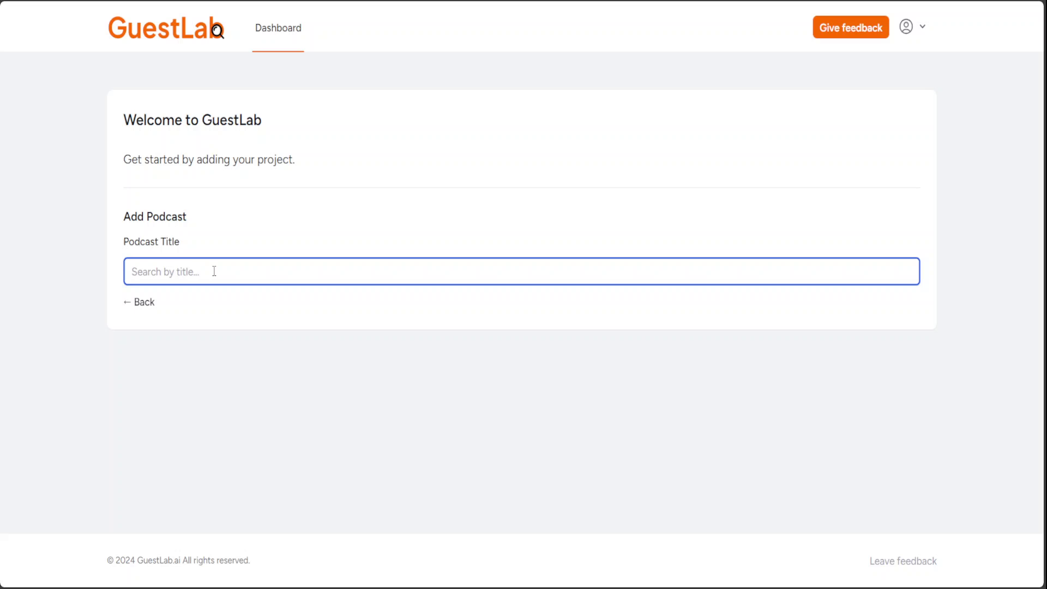
text(Fireside Chat)
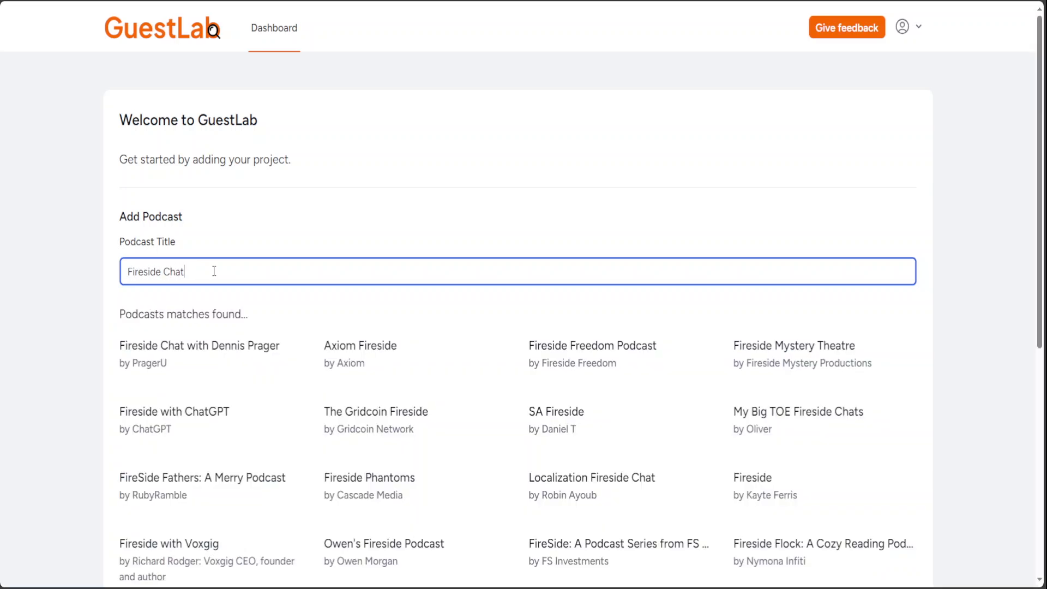
key(BackSpace)
key(BackSpace)
key(BackSpace)
key(BackSpace)
key(BackSpace)
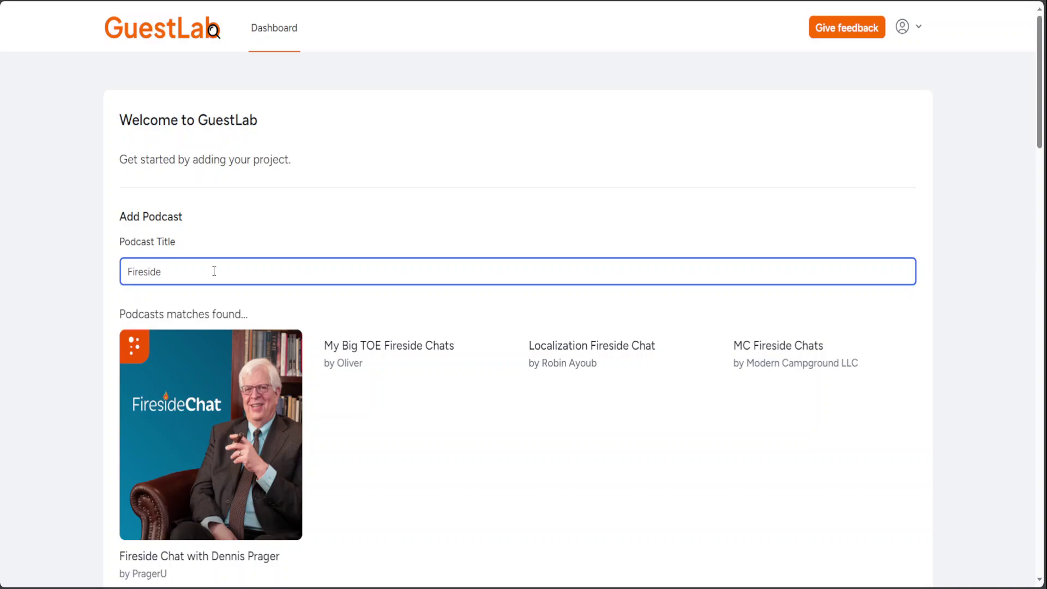
text(Interview)
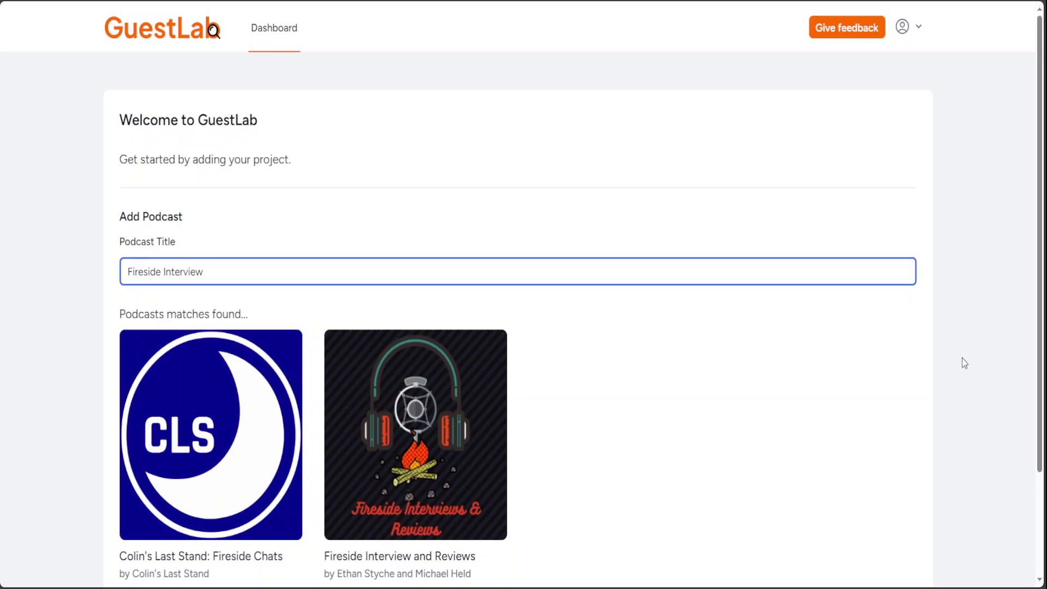
text( Fahd)
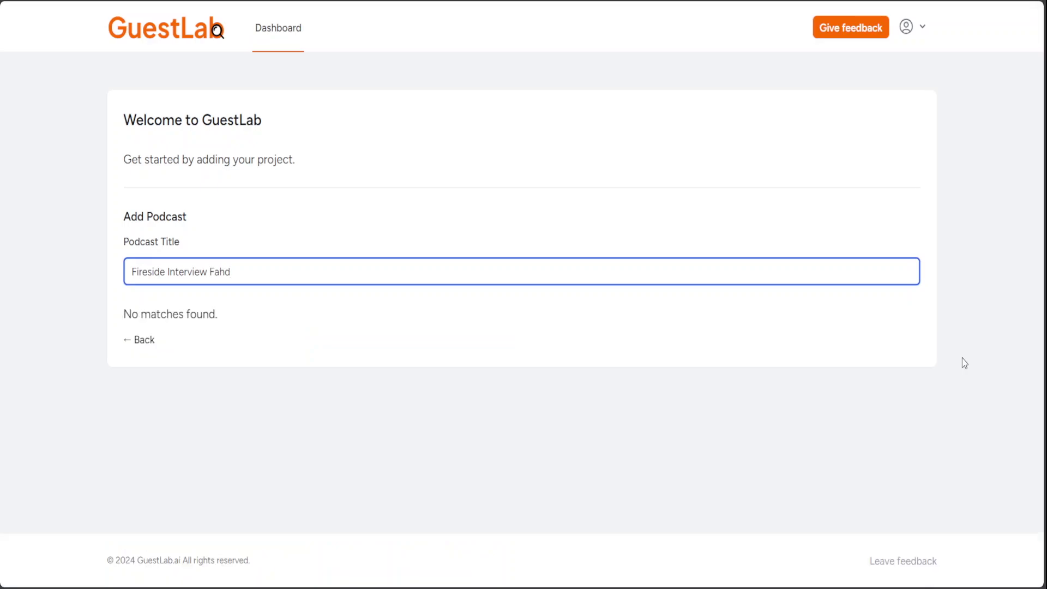
key(BackSpace)
key(BackSpace)
key(BackSpace)
key(BackSpace)
key(BackSpace)
key(BackSpace)
key(BackSpace)
key(BackSpace)
key(BackSpace)
key(BackSpace)
key(BackSpace)
key(BackSpace)
key(BackSpace)
key(BackSpace)
key(BackSpace)
key(BackSpace)
key(BackSpace)
key(BackSpace)
key(BackSpace)
key(BackSpace)
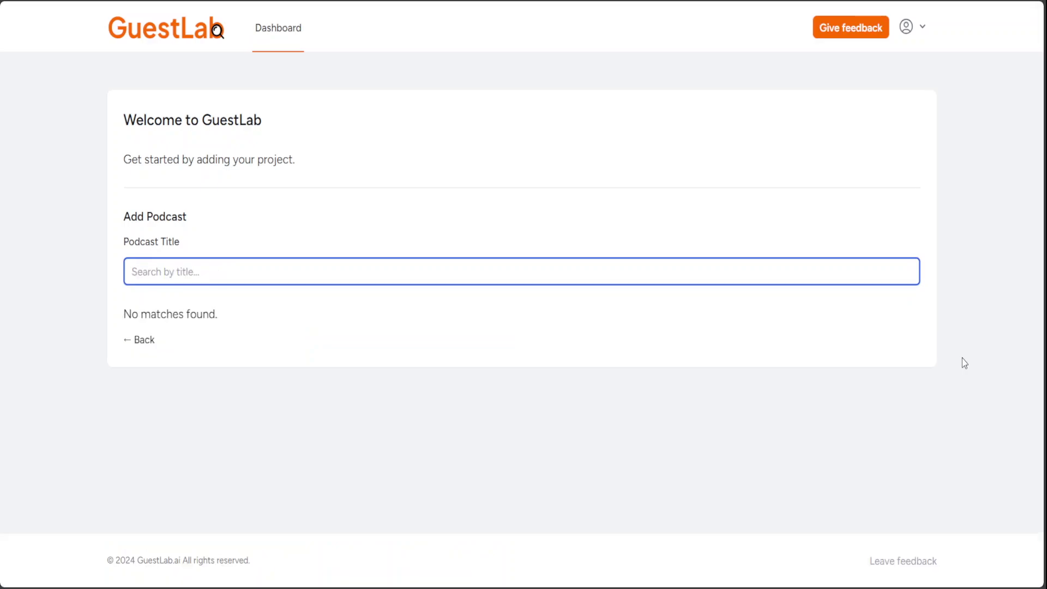
text(Fahd Mirza)
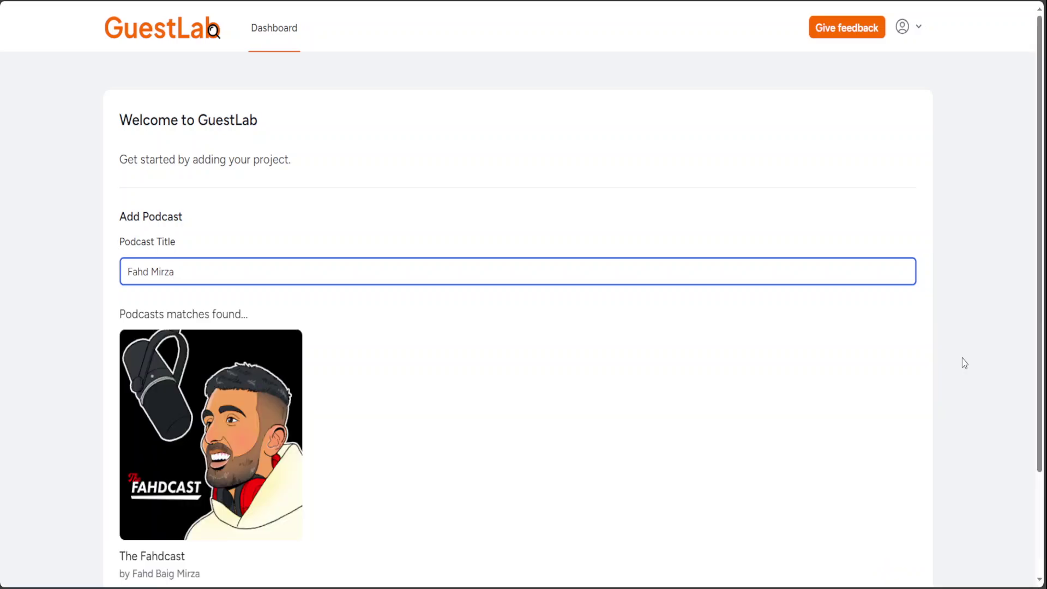
key(BackSpace)
key(BackSpace)
key(BackSpace)
key(BackSpace)
key(BackSpace)
key(BackSpace)
key(BackSpace)
key(BackSpace)
key(BackSpace)
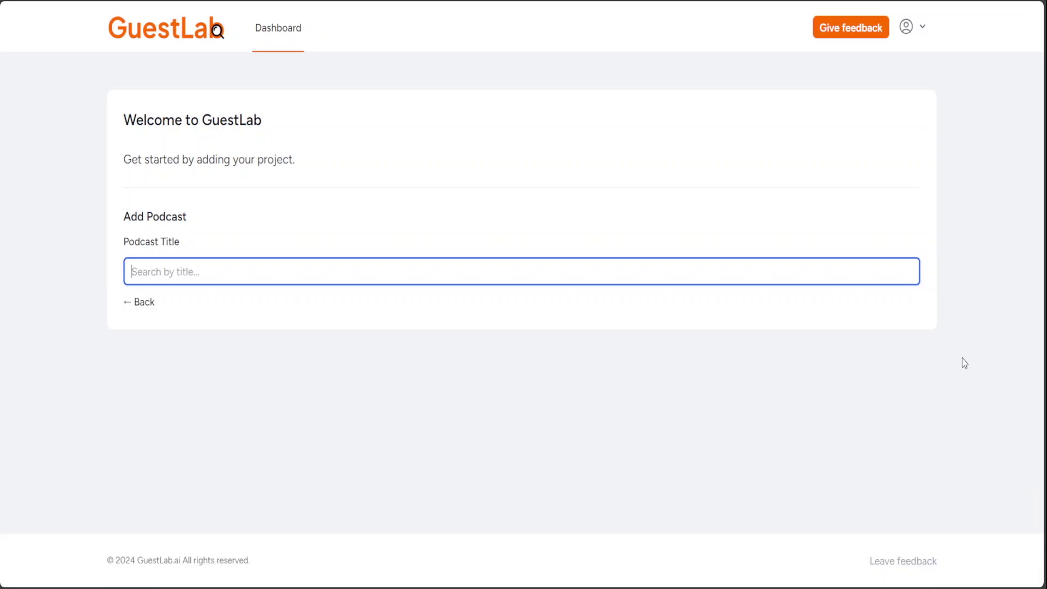
text(Fire)
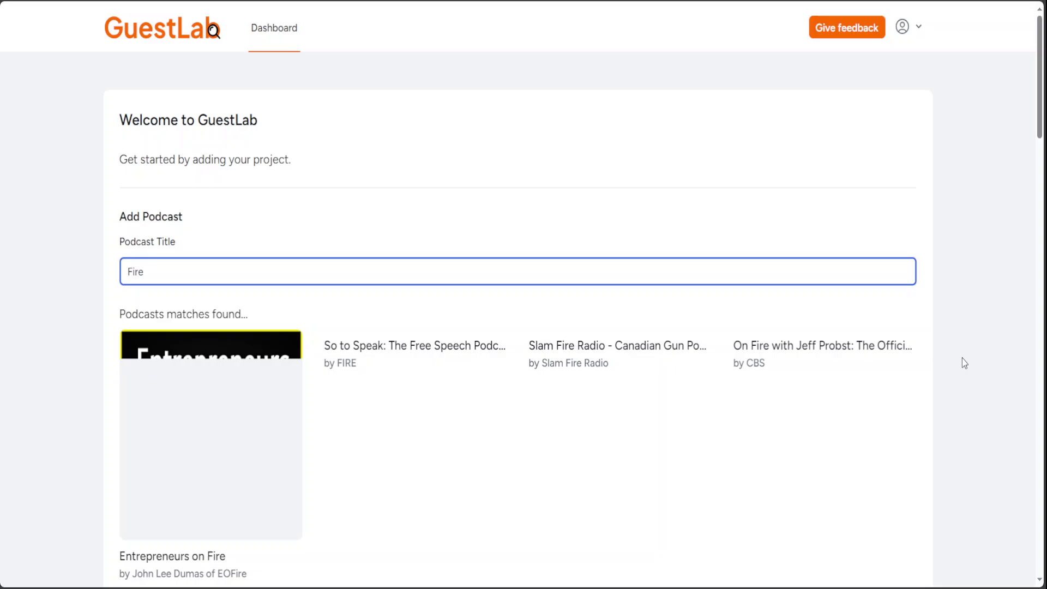
key(BackSpace)
key(BackSpace)
key(BackSpace)
key(BackSpace)
text(The)
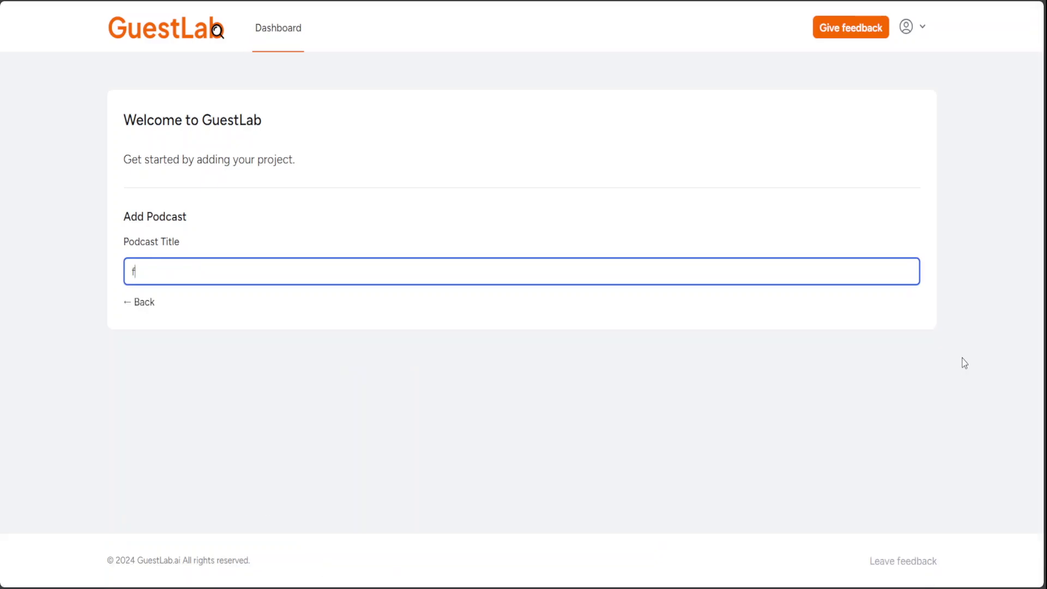
key(BackSpace)
key(BackSpace)
key(BackSpace)
text(Fire)
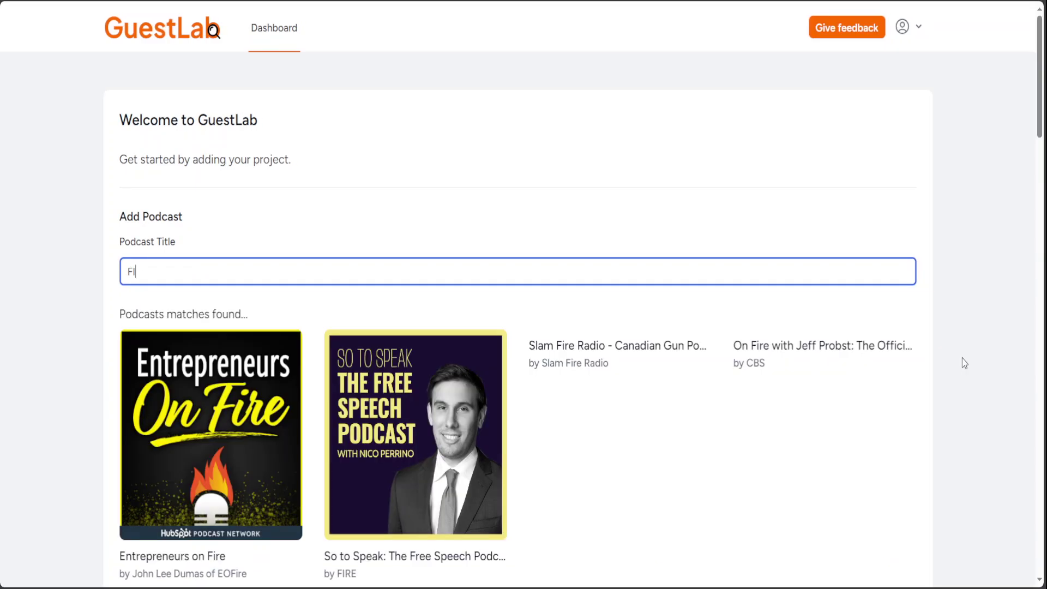
key(BackSpace)
key(BackSpace)
key(BackSpace)
text(ire)
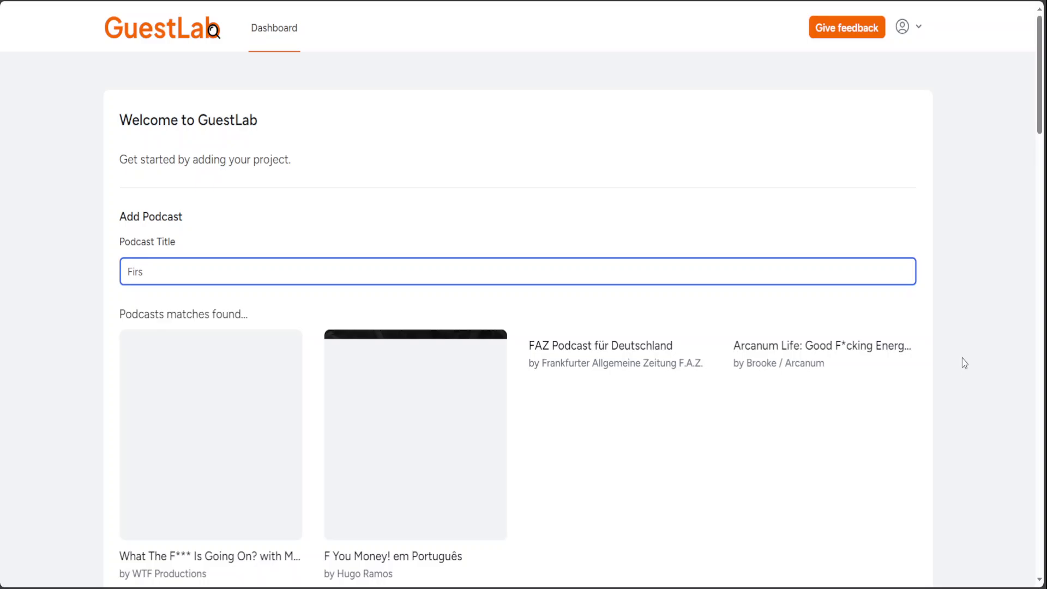
text(sid)
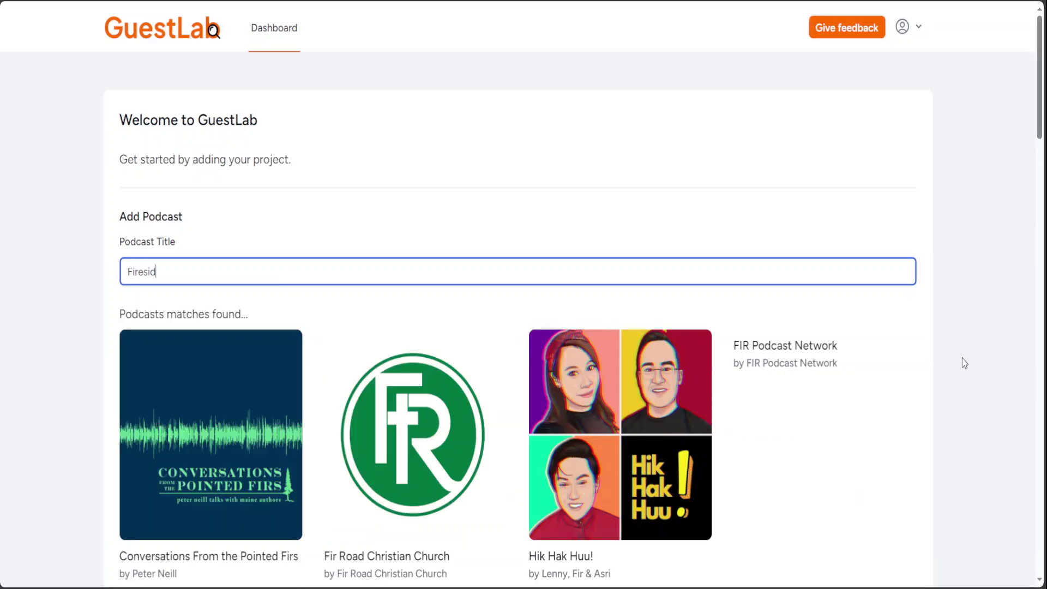
text(e chat)
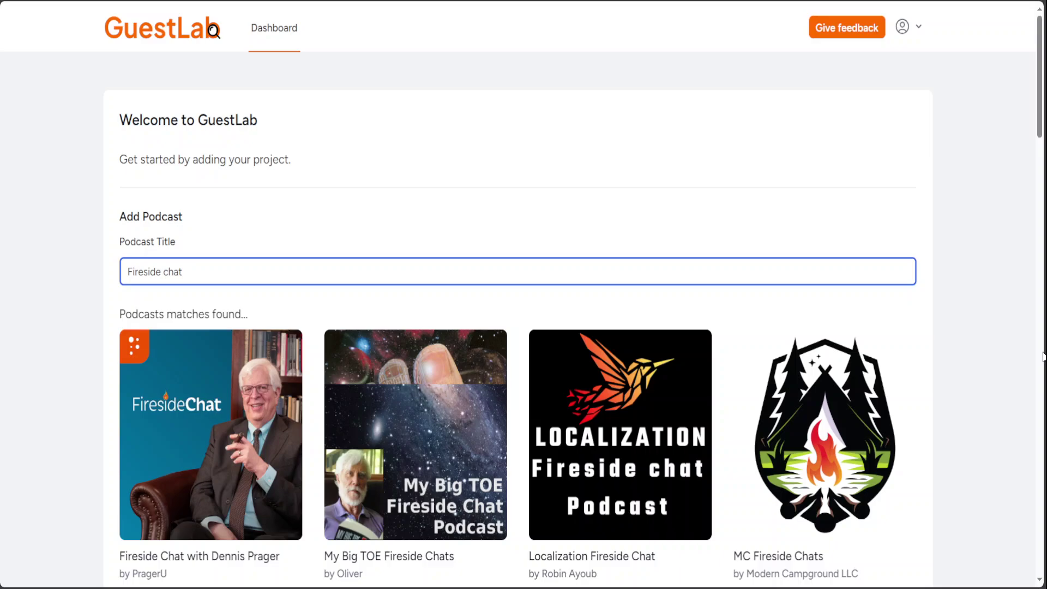
Step: Select the Fireside Chat podcast by PragerU from the search results
scroll(1040, 141, down, 2)
drag(1040, 142, 1039, 179)
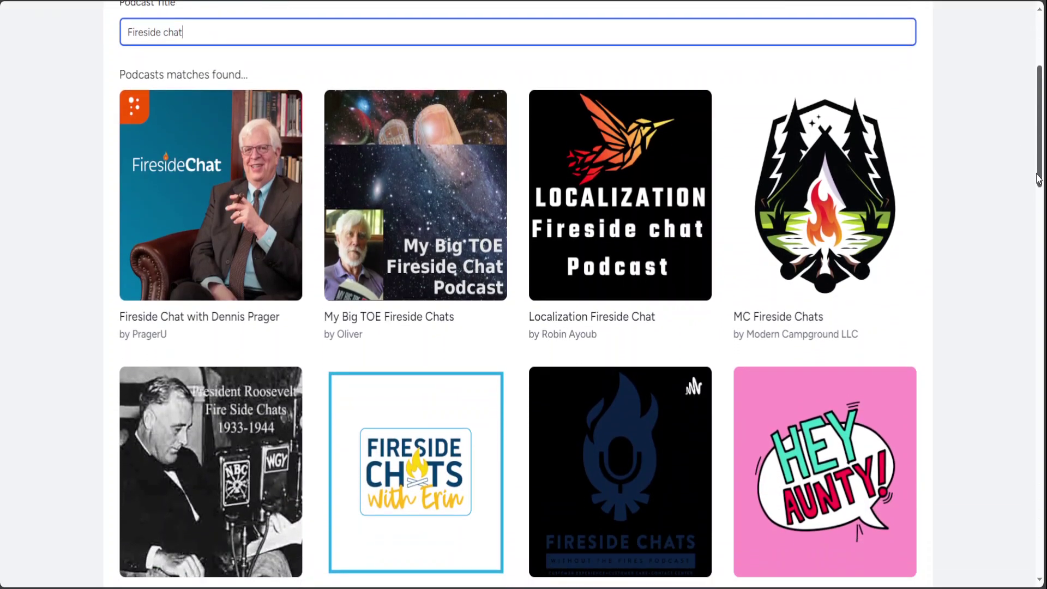
click(199, 319)
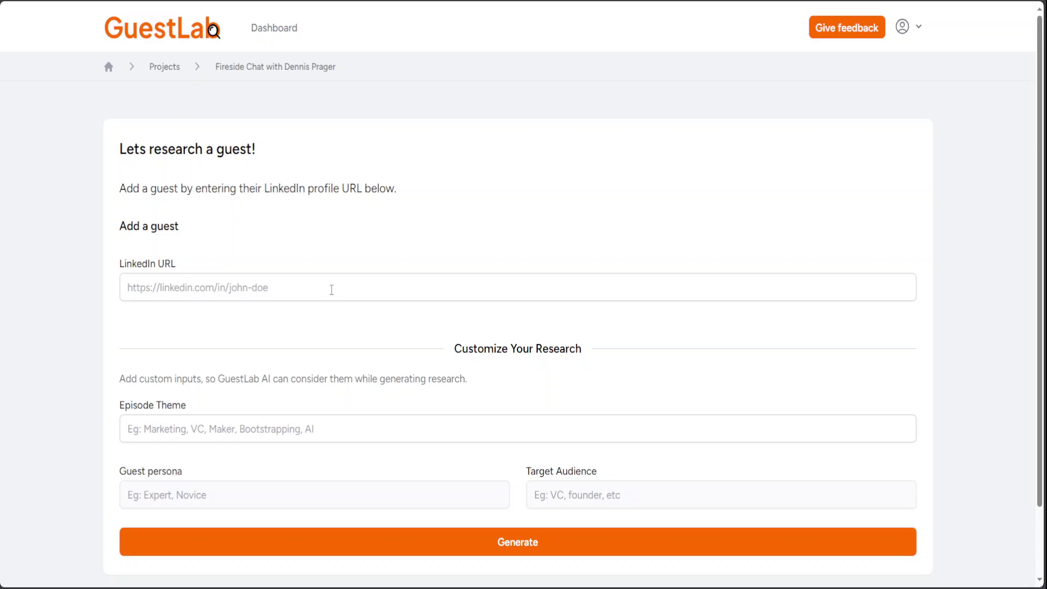
Step: Paste the guest's LinkedIn profile URL, set the episode theme to 'AI Engineer', and generate research
click(332, 290)
text(https://www.linkedin.com/in/fahdmirza/)
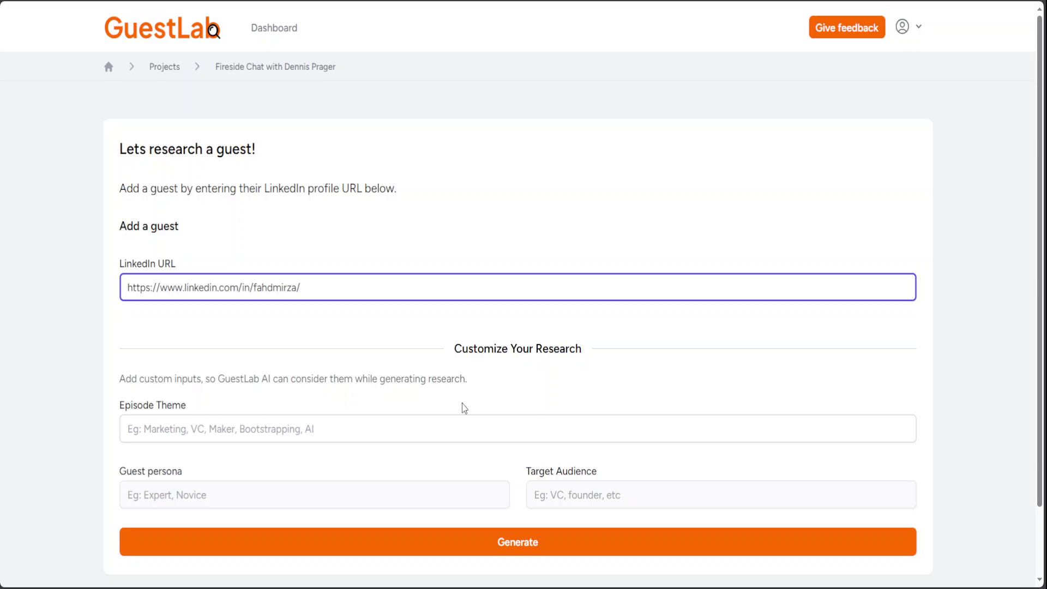
click(364, 430)
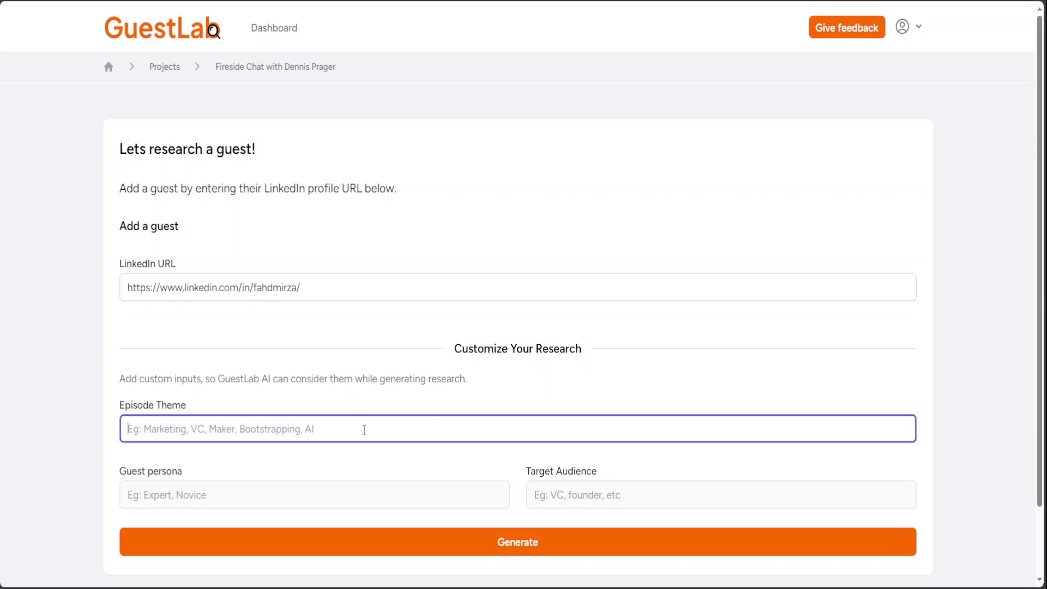
text(AI Engineer)
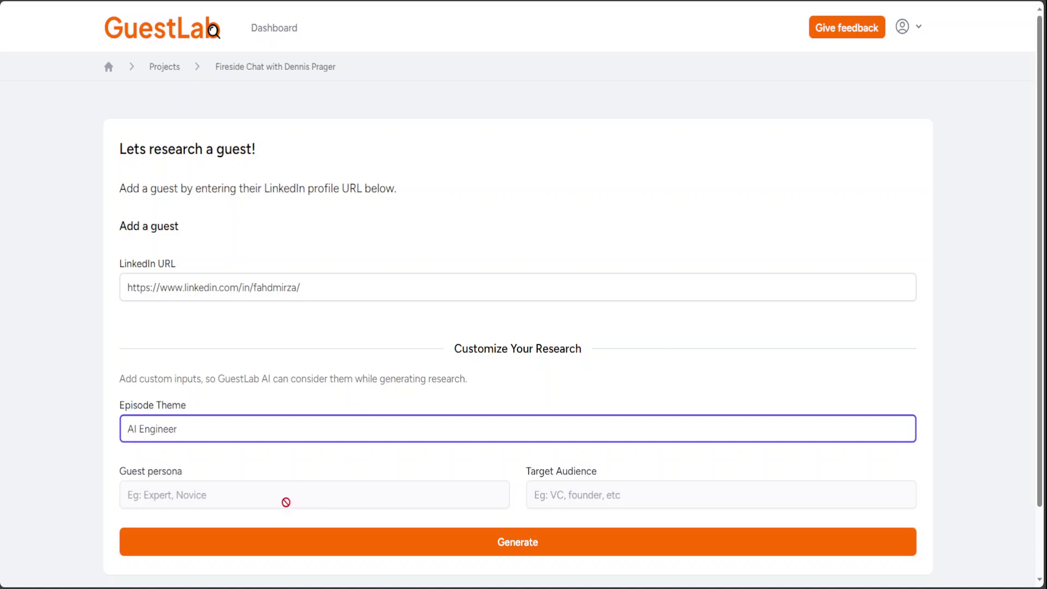
scroll(1031, 191, down, 2)
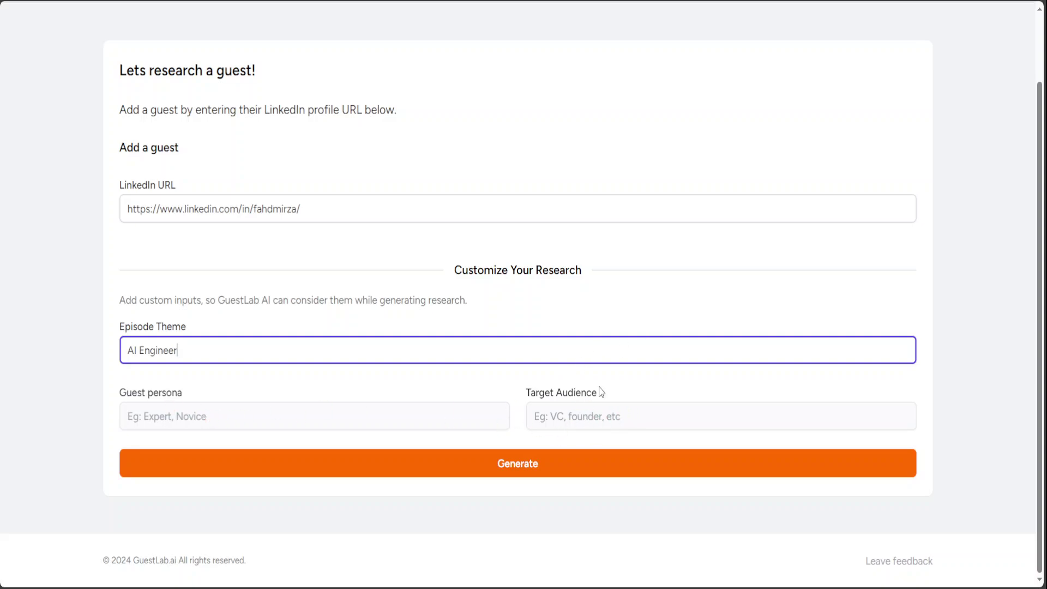
click(522, 474)
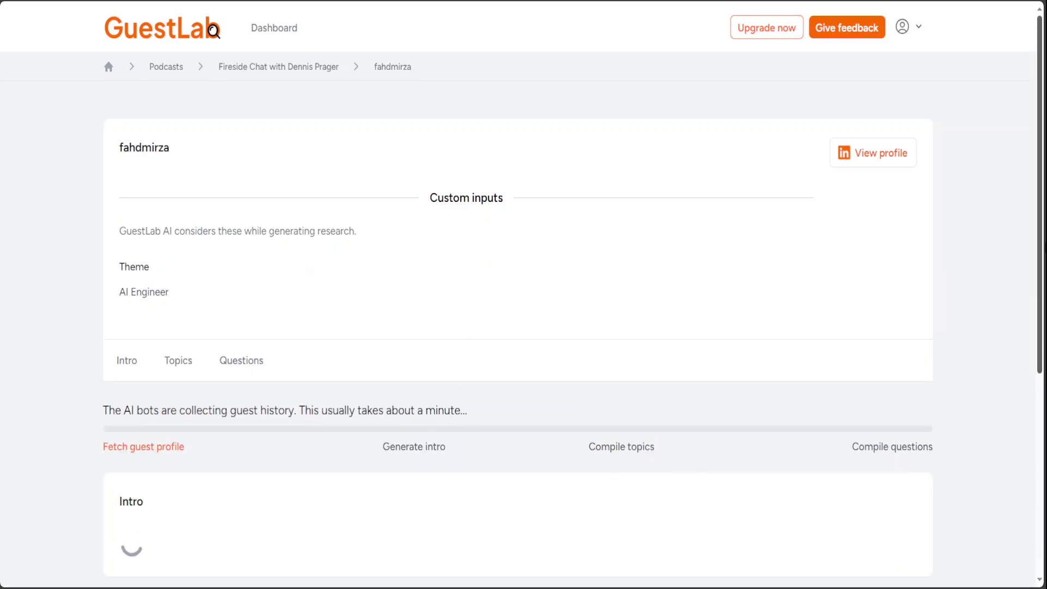
Step: Scroll the research page while the four-paragraph intro and guest insights finish generating
scroll(213, 31, down, 3)
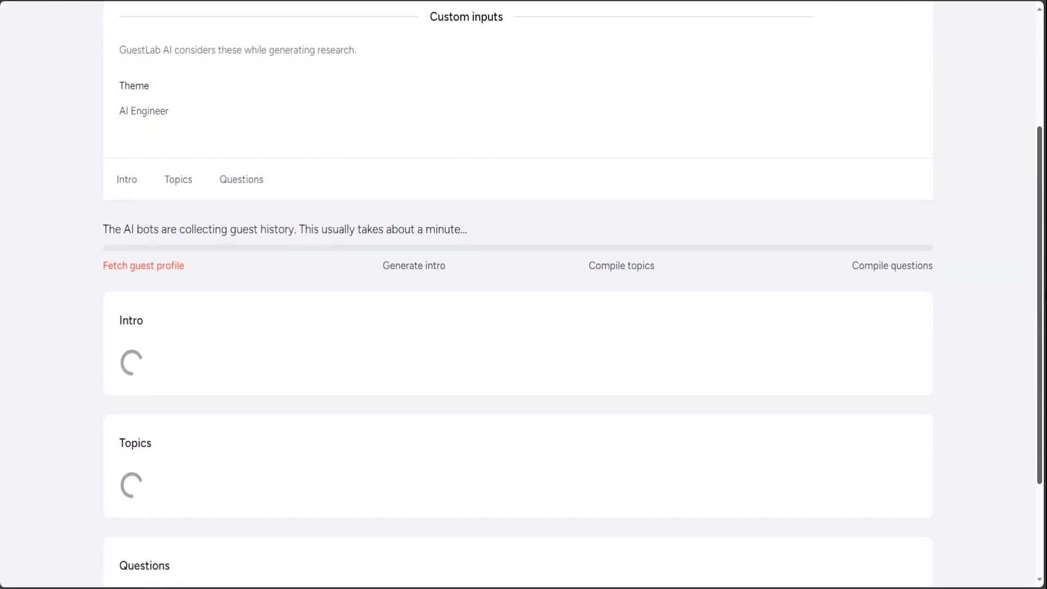
scroll(1044, 365, down, 2)
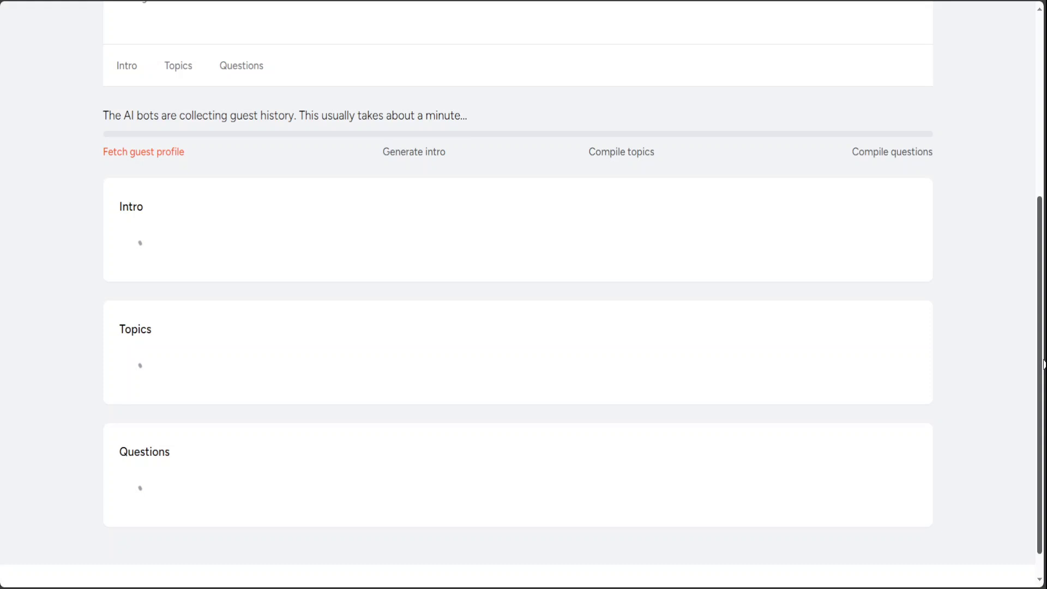
mouse_move(1044, 364)
mouse_down()
mouse_move(1043, 373)
mouse_move(1043, 182)
mouse_move(1043, 369)
mouse_up()
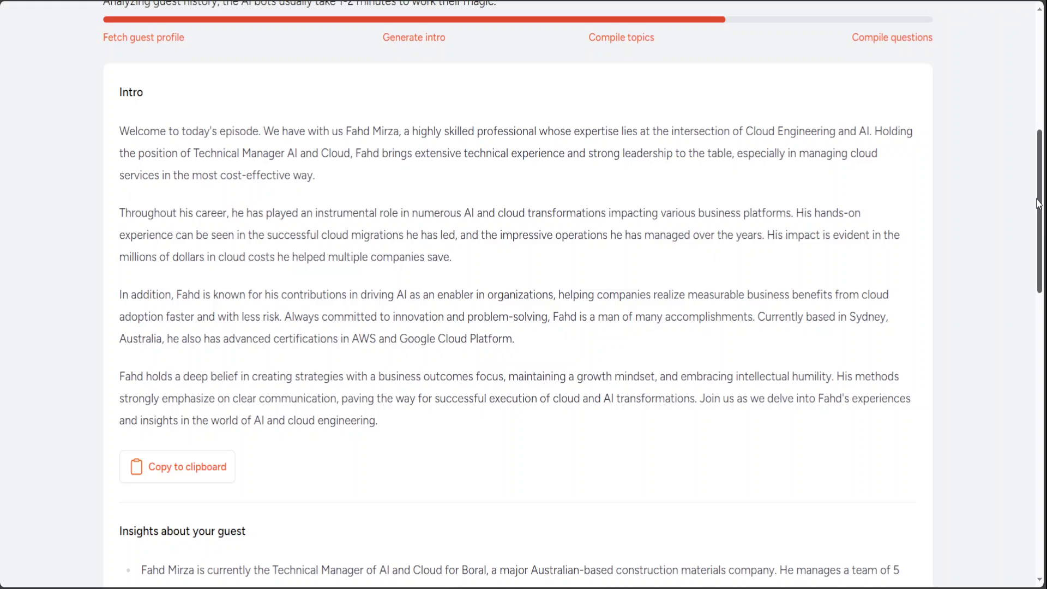
Step: Scroll past the Intro and Insights to the five Topics and ten interview Questions
drag(1040, 205, 1042, 266)
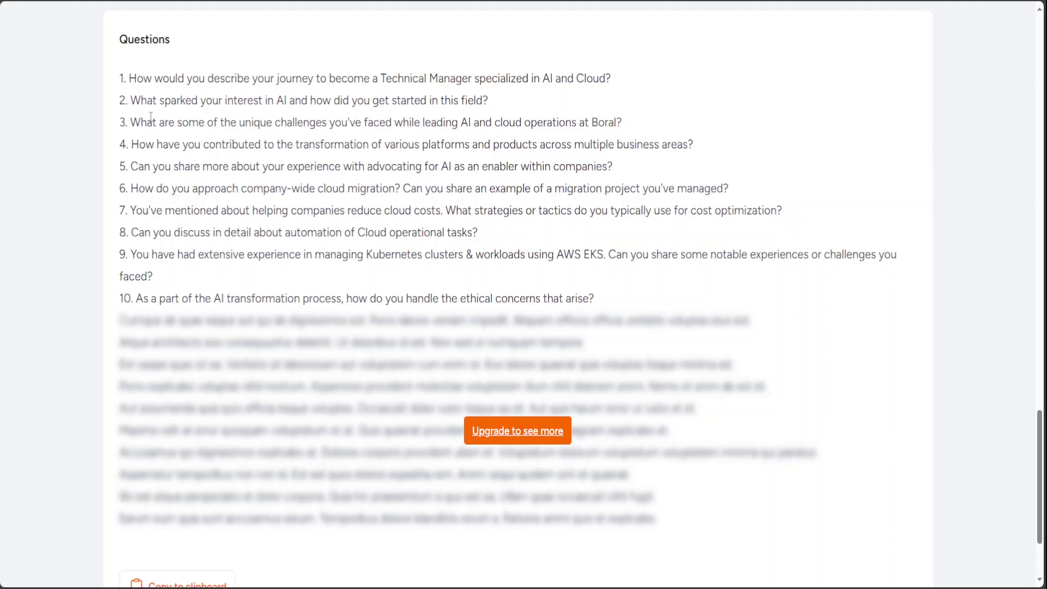
Step: Scroll to the bottom of the finished guest research page
drag(1039, 478, 1039, 507)
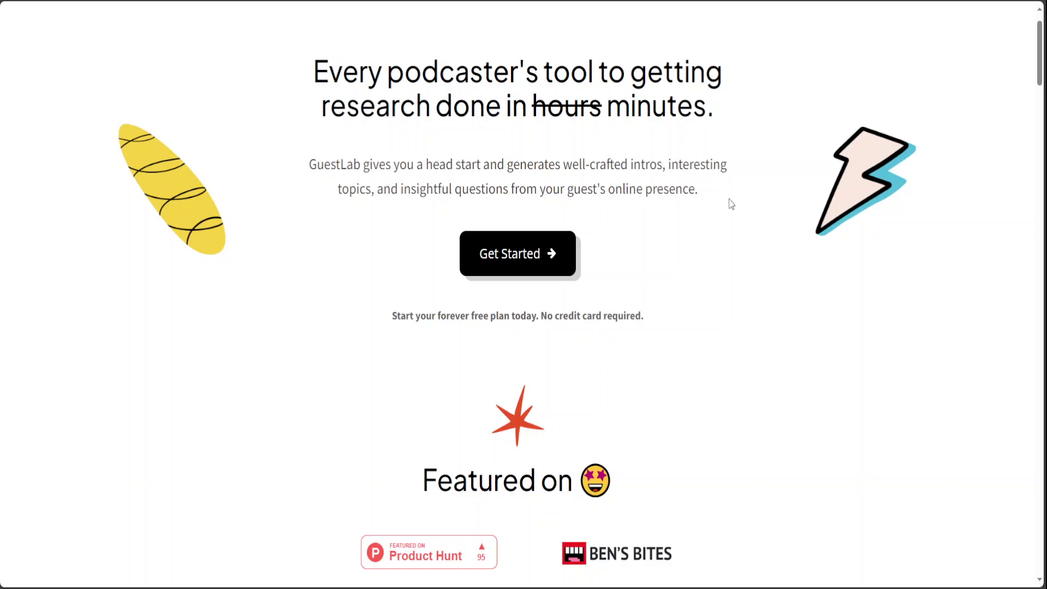
Step: Scroll down the landing page toward the Roadmap link for Feature Requests
drag(1042, 52, 958, 99)
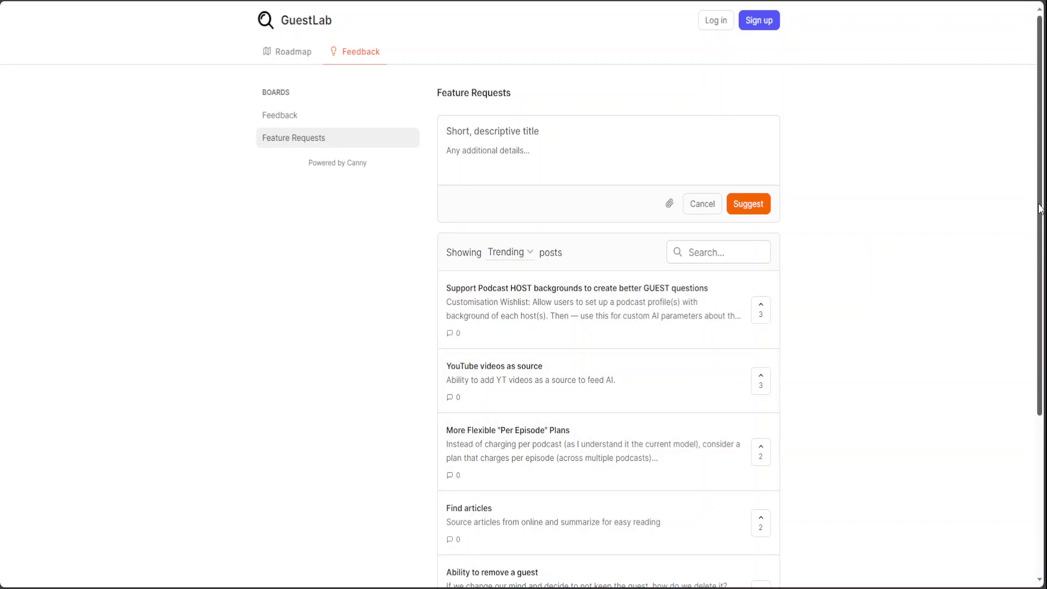
Step: Open the 'Have my tone when creating intro and questions' feature request further down the list
drag(1041, 210, 1043, 376)
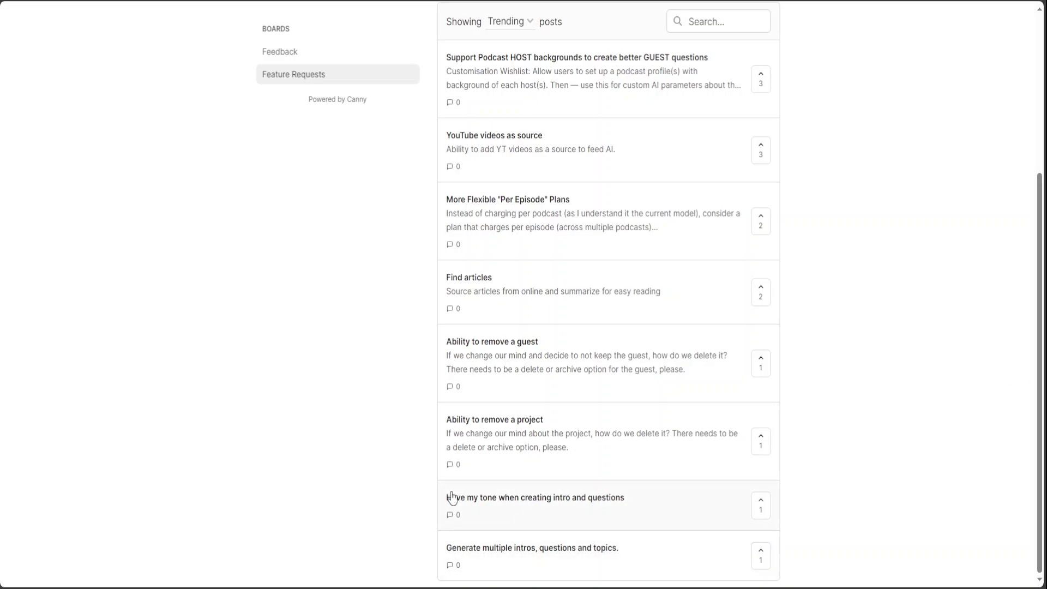
click(533, 503)
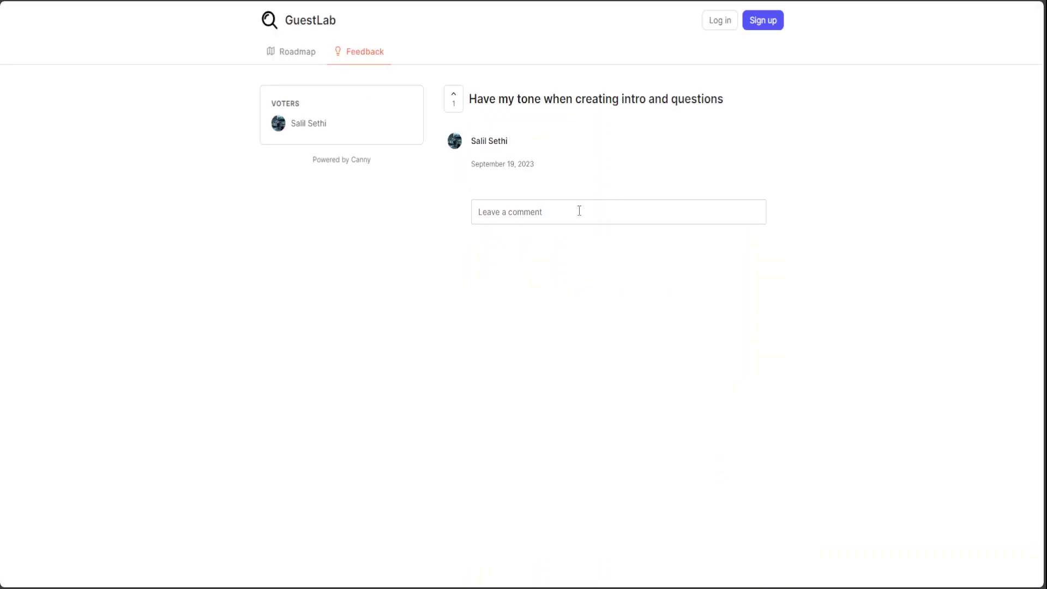
Step: Go back from the request's detail page to the Canny Feature Requests board
click(51, 3)
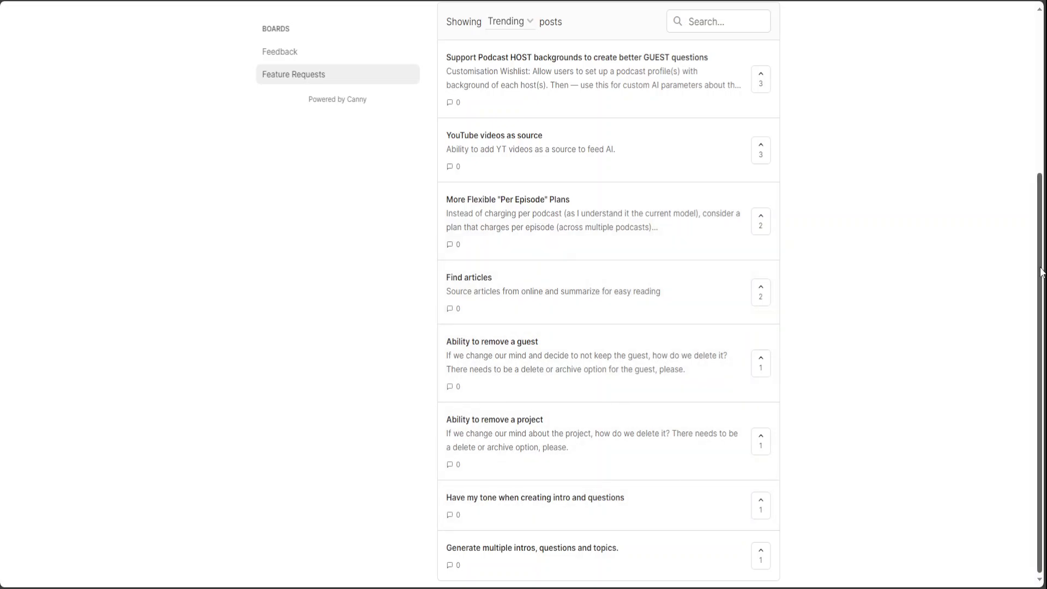
Step: Scroll up the Feature Requests board to the empty suggestion form at the top
scroll(598, 294, up, 1)
scroll(470, 409, up, 1)
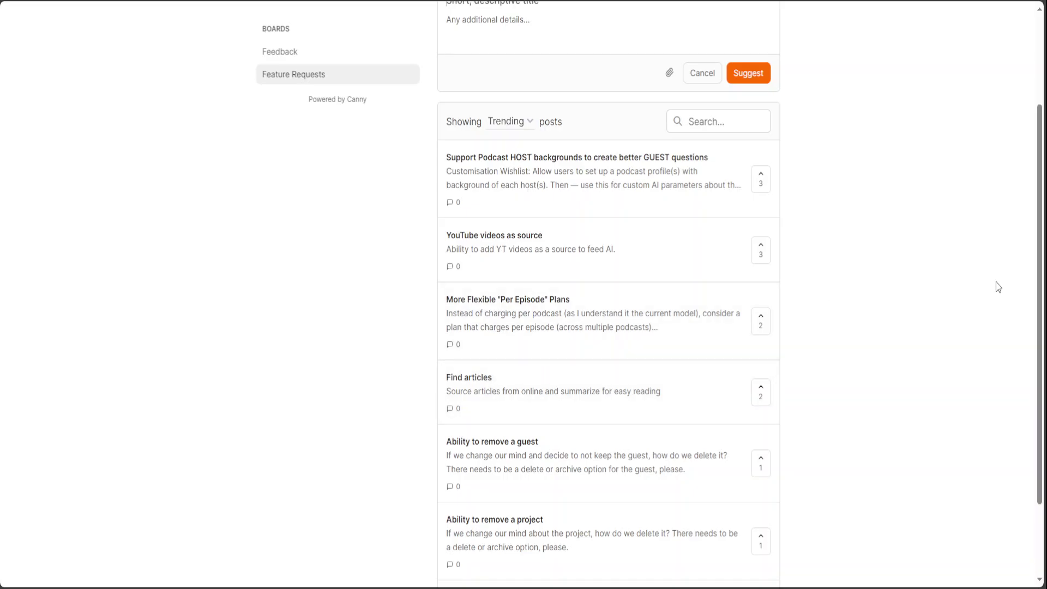
click(252, 1)
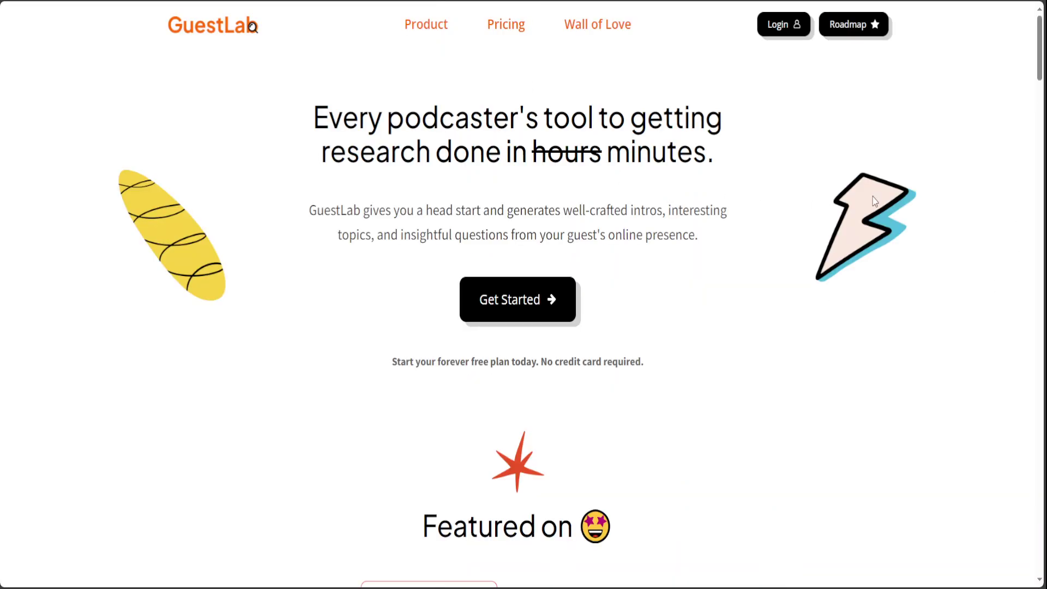